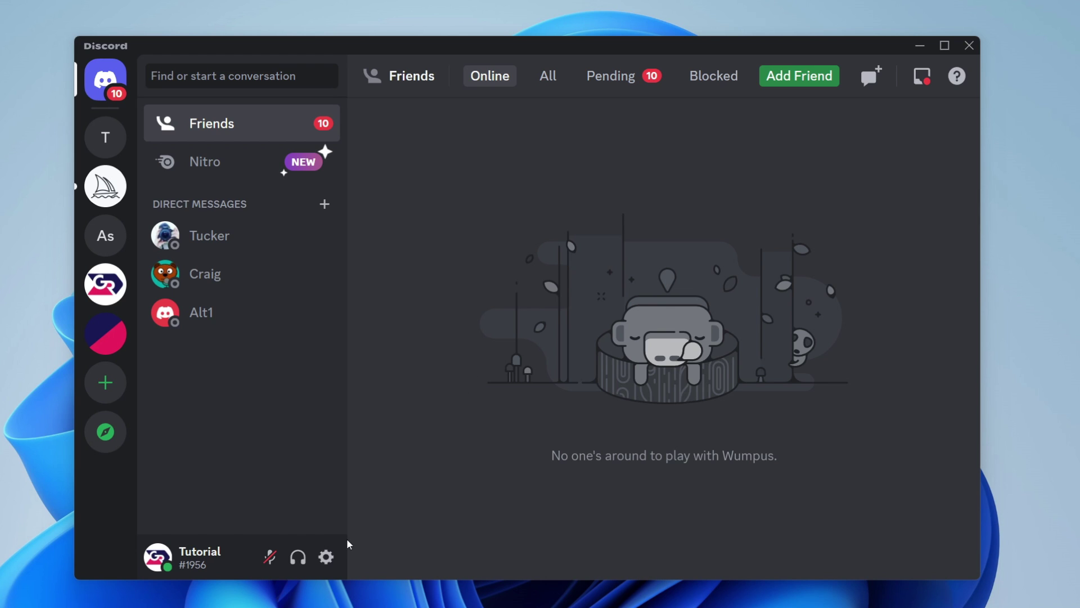
# Step: Open the Voice & Video user settings and set the input device to Microphone (2- USB PnP Sound Device)
pyautogui.click(326, 556)
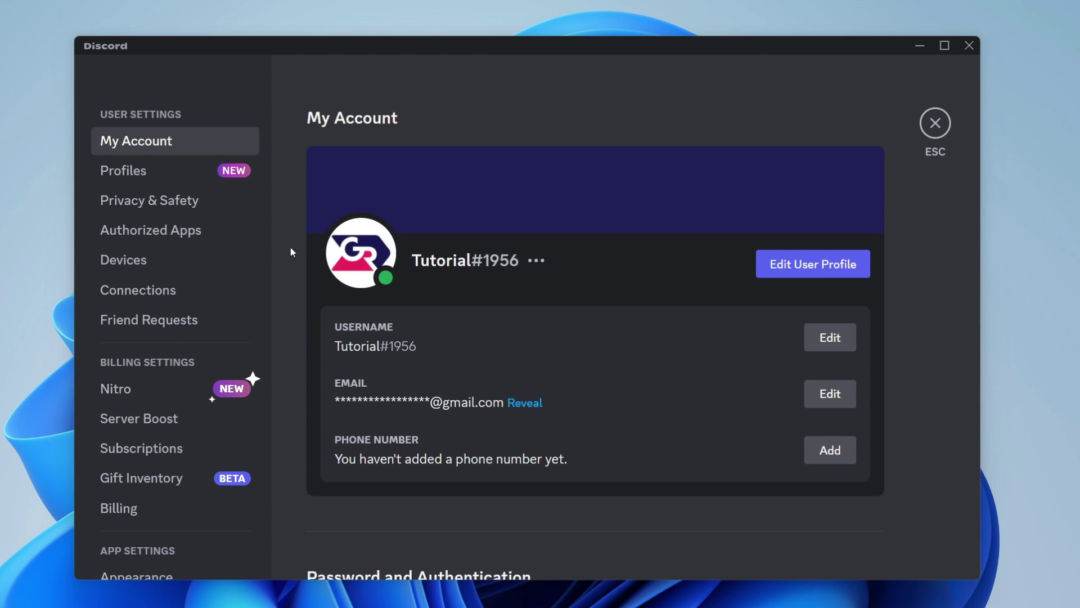
pyautogui.scroll(-5, 141, 241)
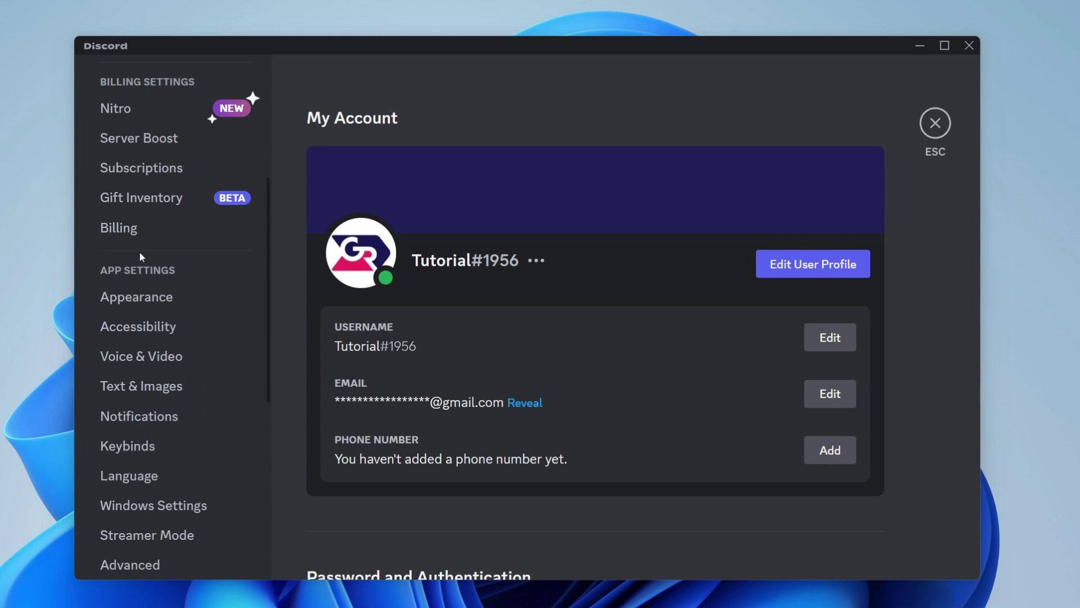
pyautogui.click(154, 358)
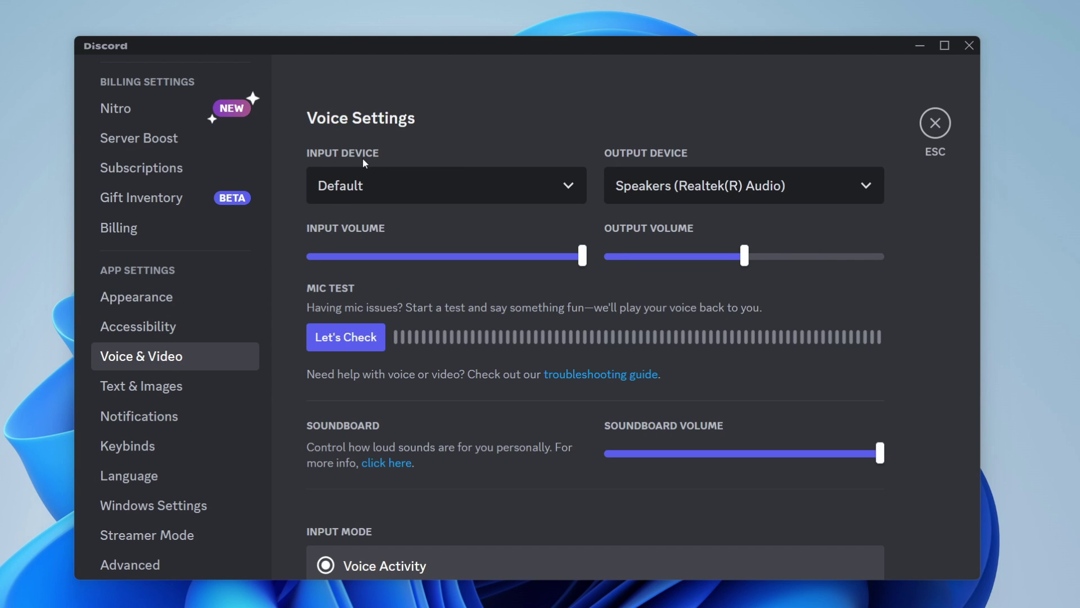
pyautogui.click(359, 191)
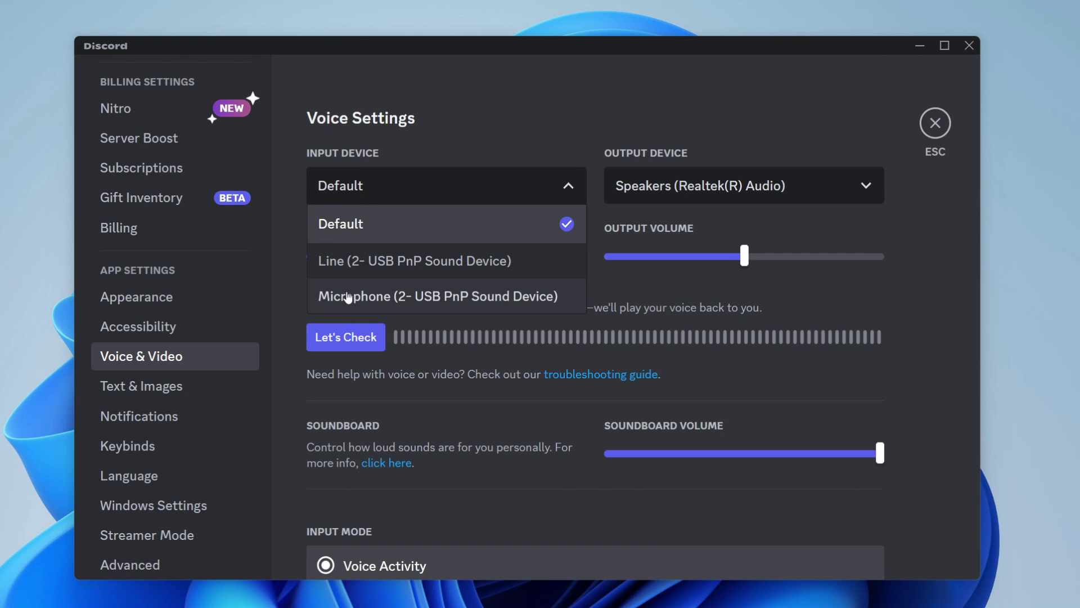
pyautogui.click(488, 296)
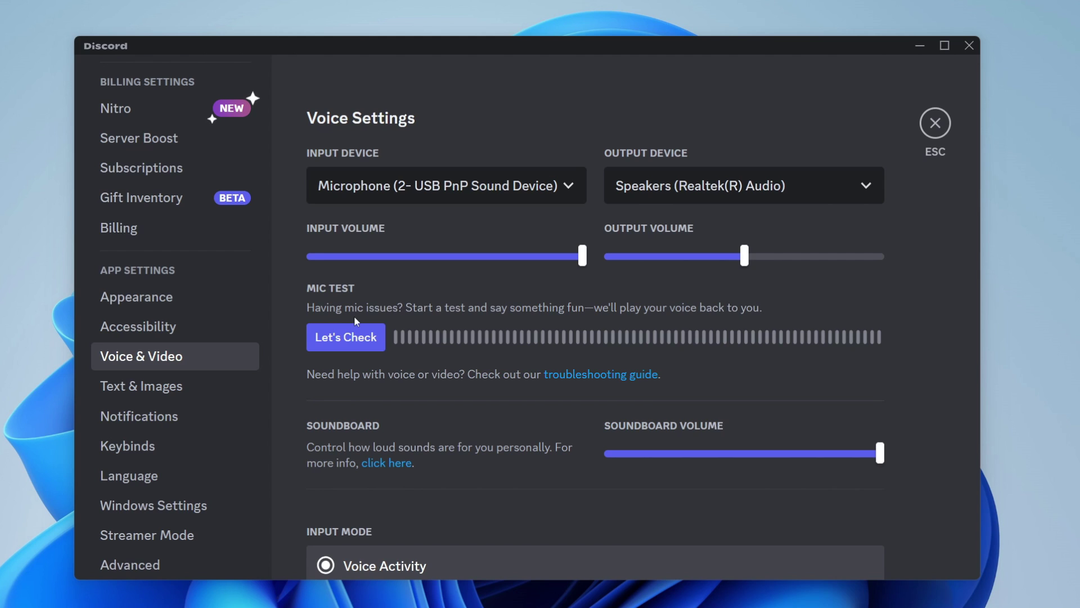
# Step: Run the mic test on the chosen microphone, stop it, and set the input volume to maximum
pyautogui.click(353, 338)
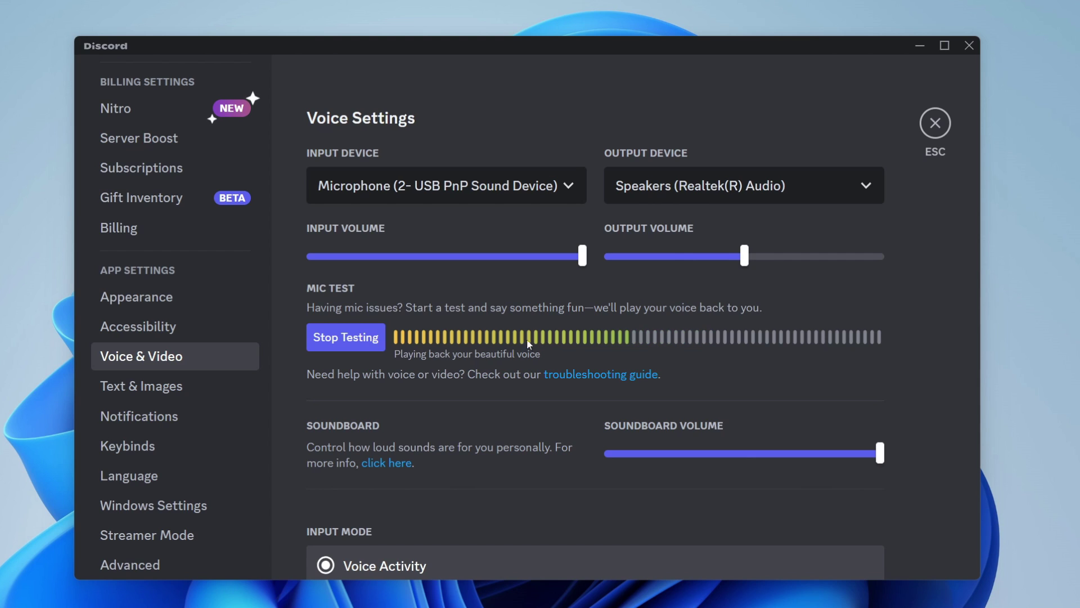
pyautogui.click(367, 338)
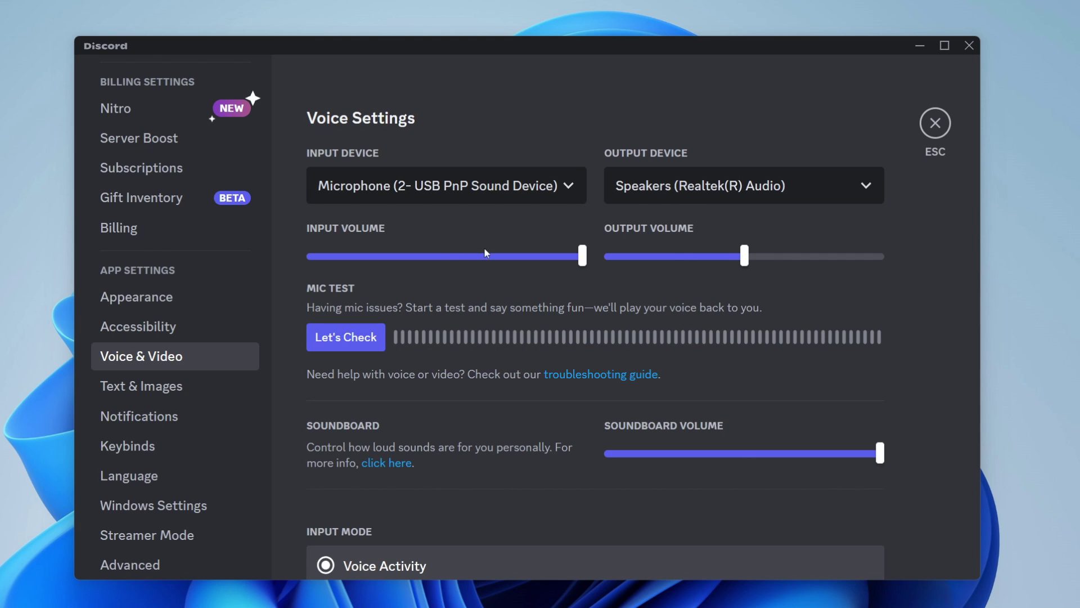
pyautogui.moveTo(579, 260); pyautogui.dragTo(627, 259)
pyautogui.click(469, 187)
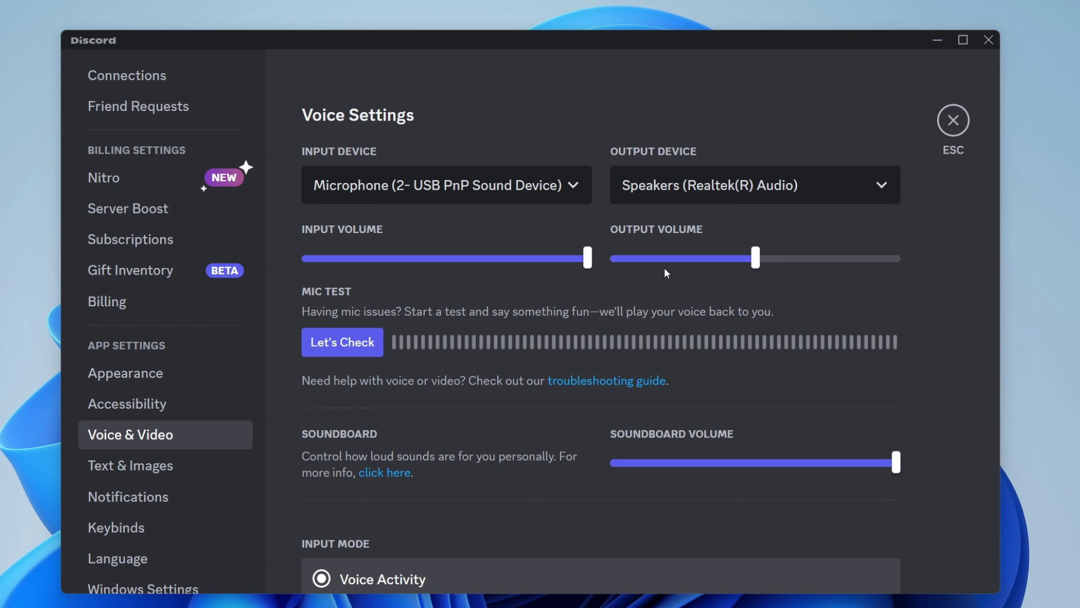
# Step: Switch the voice input mode to Push to Talk and then back to Voice Activity
pyautogui.scroll(-5, 562, 343)
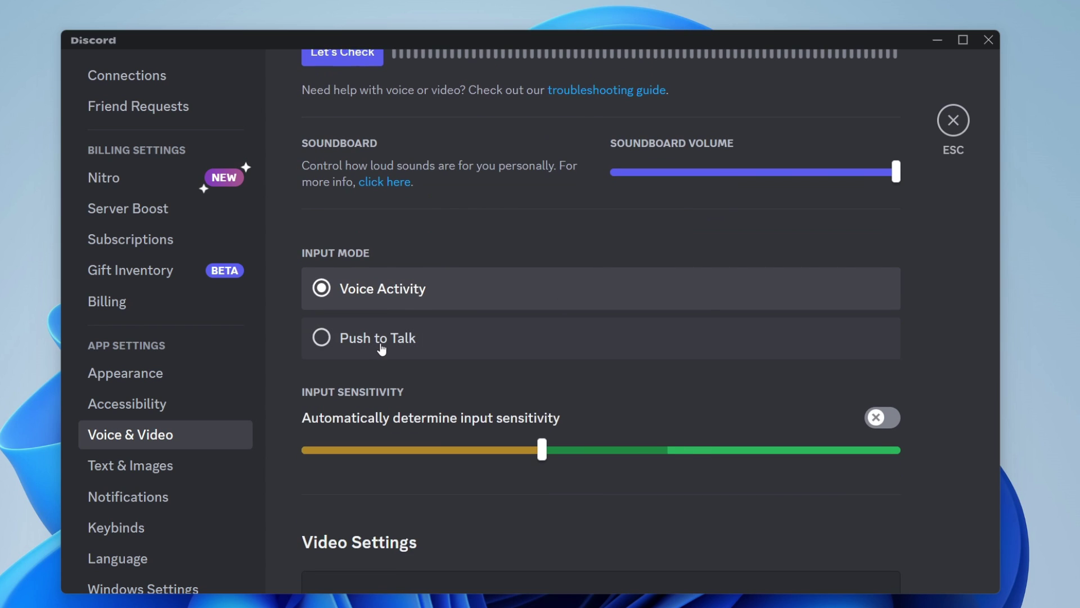
pyautogui.click(382, 344)
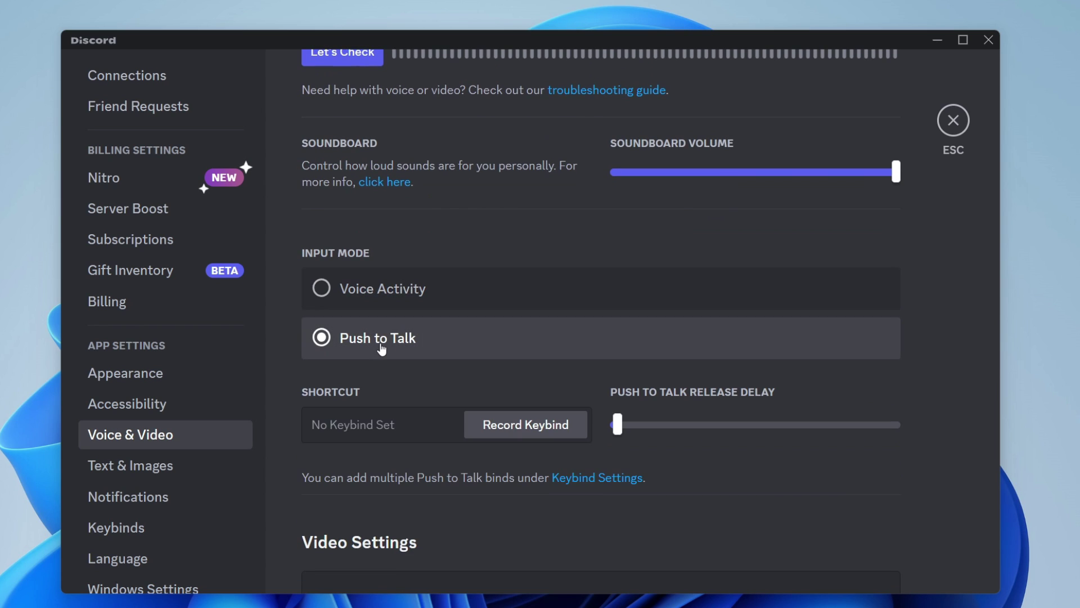
pyautogui.click(400, 309)
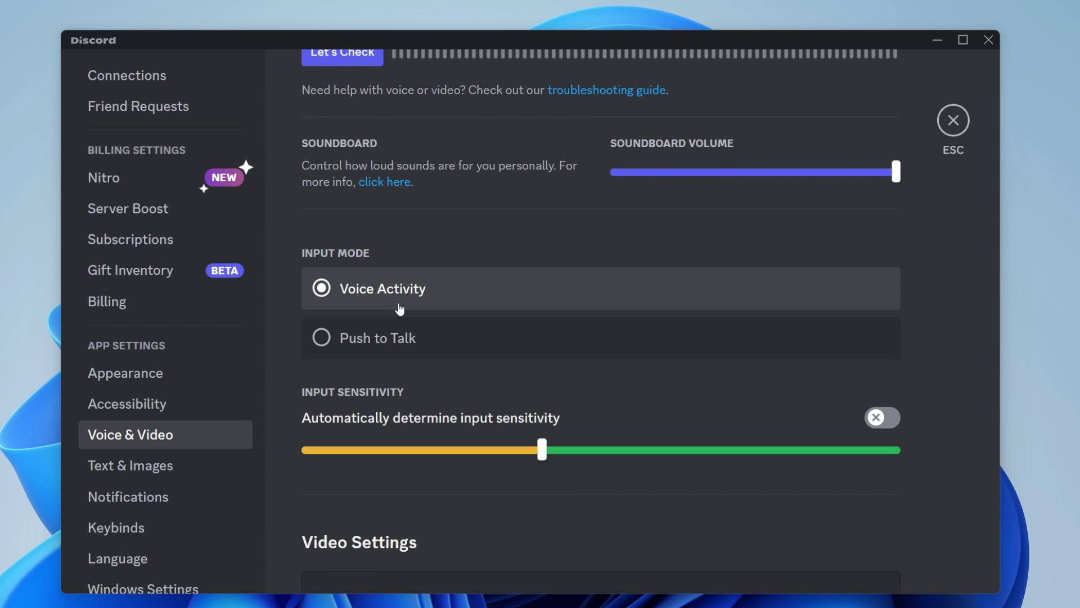
# Step: Turn on automatic determination of the input sensitivity for Voice Activity
pyautogui.scroll(-3, 399, 309)
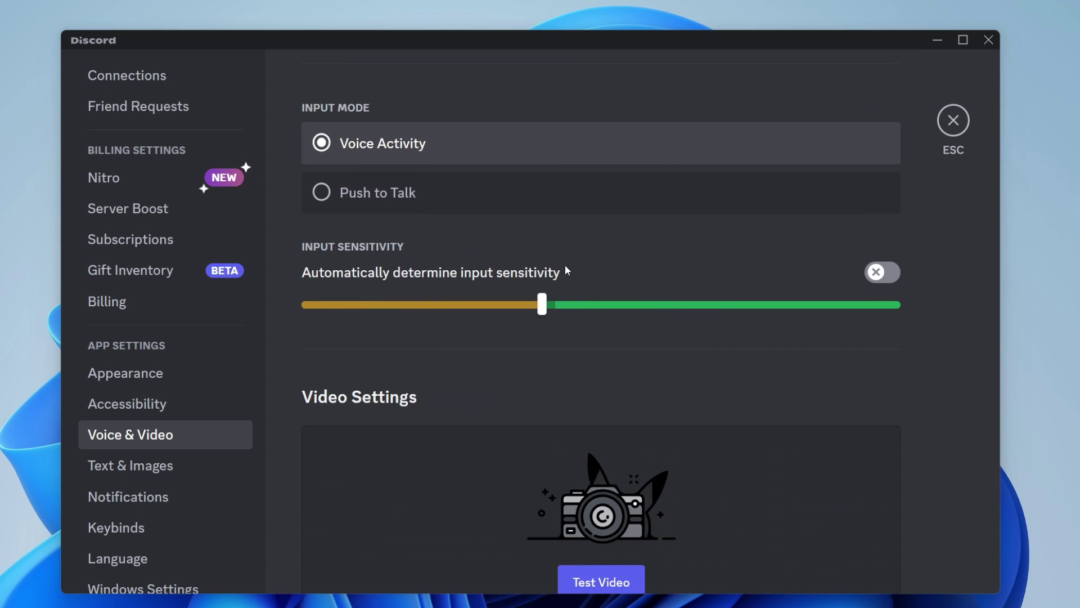
pyautogui.click(879, 271)
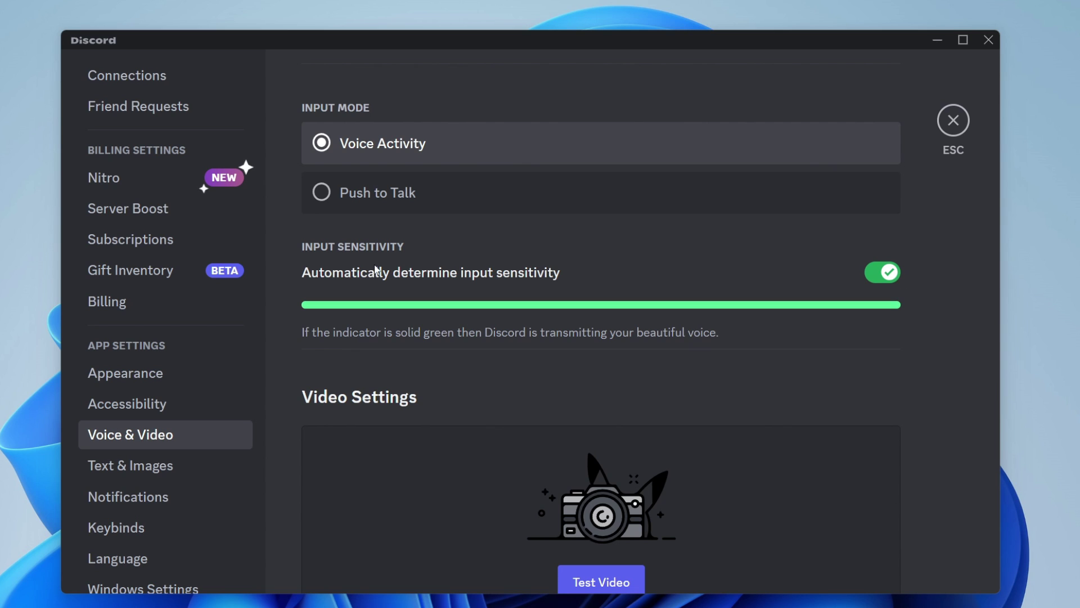
pyautogui.click(877, 275)
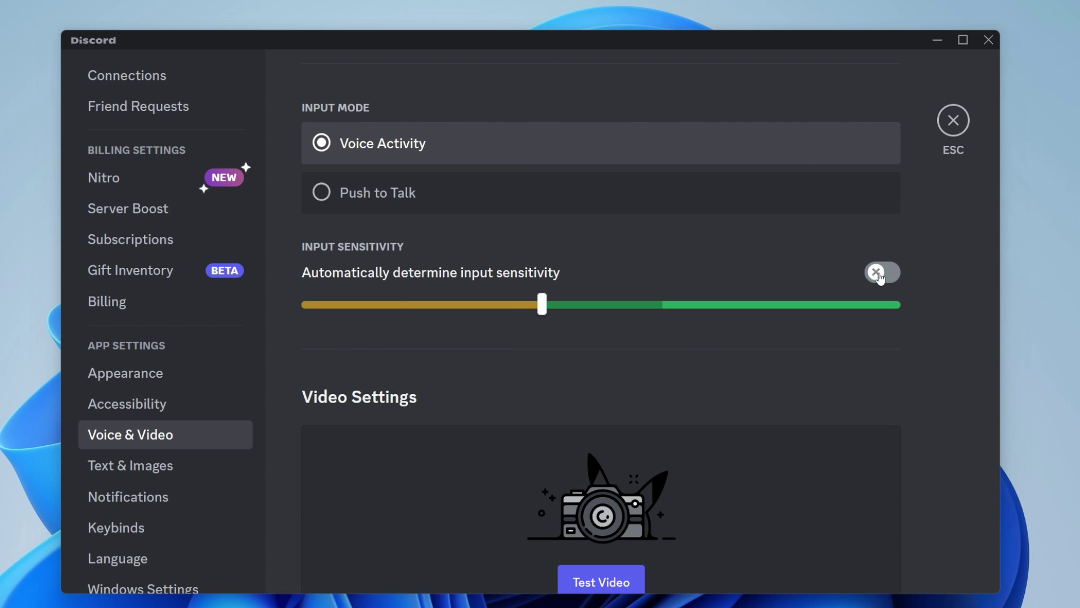
pyautogui.click(878, 274)
# Step: Look through the remaining video and advanced options of the Voice & Video settings, and close the user settings
pyautogui.scroll(-4, 590, 301)
pyautogui.scroll(-13, 589, 301)
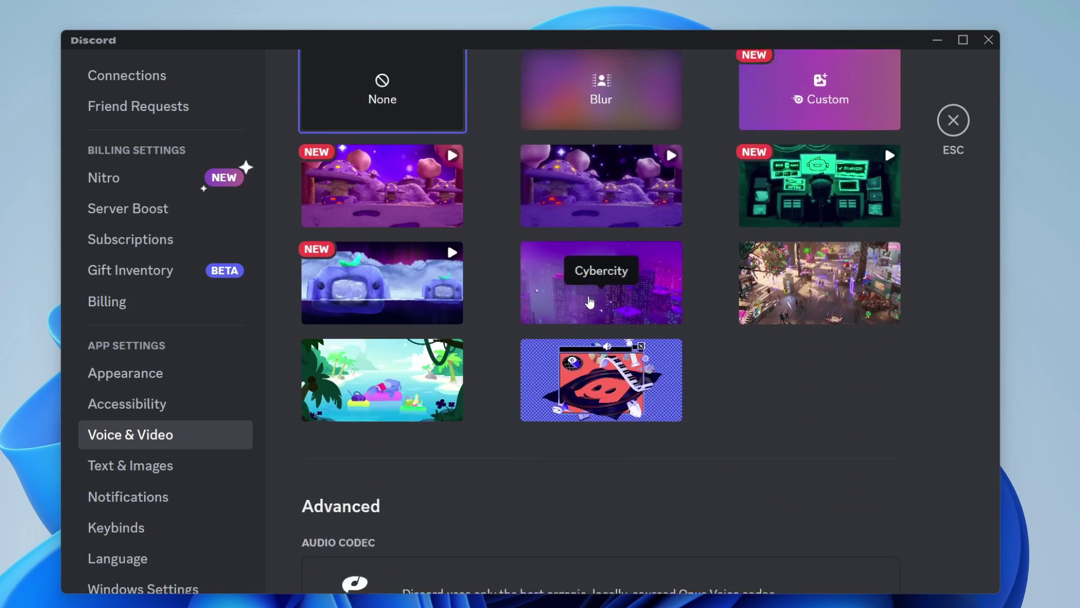
pyautogui.scroll(-3, 555, 395)
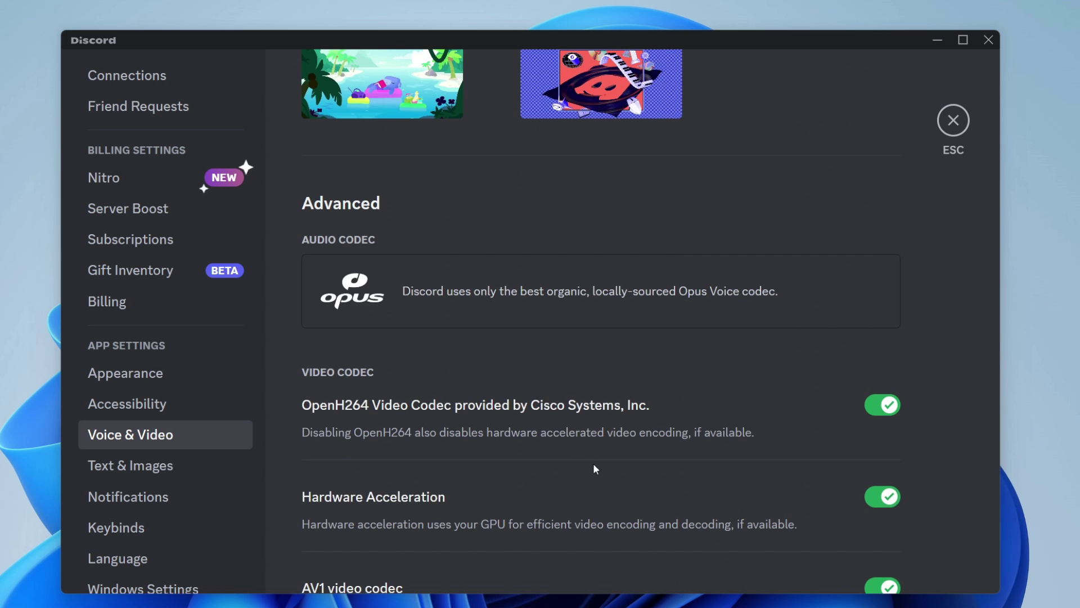
pyautogui.scroll(13, 596, 467)
pyautogui.scroll(14, 660, 416)
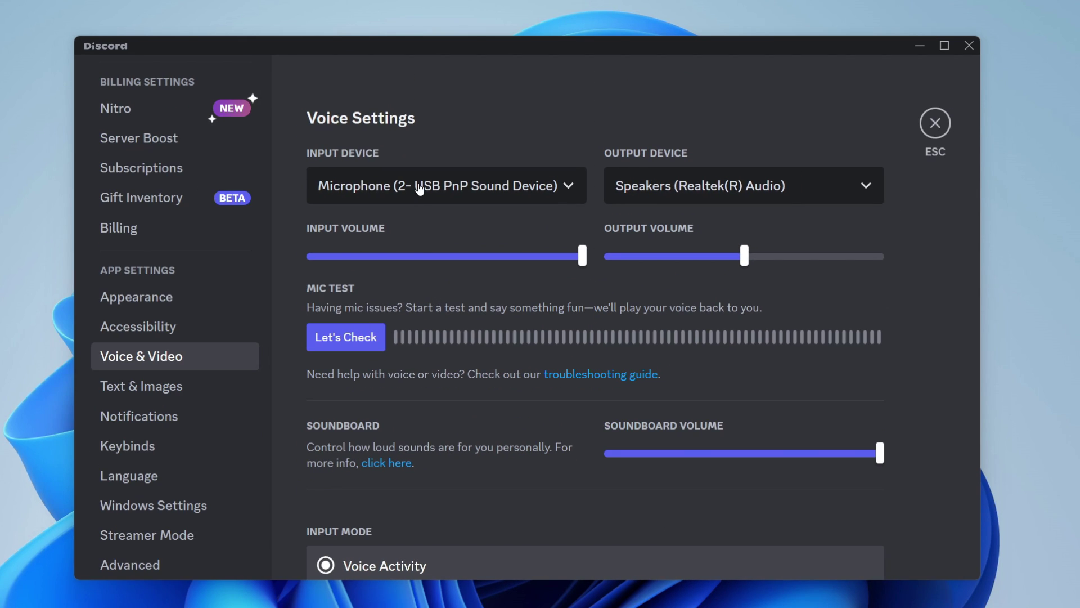
pyautogui.click(944, 126)
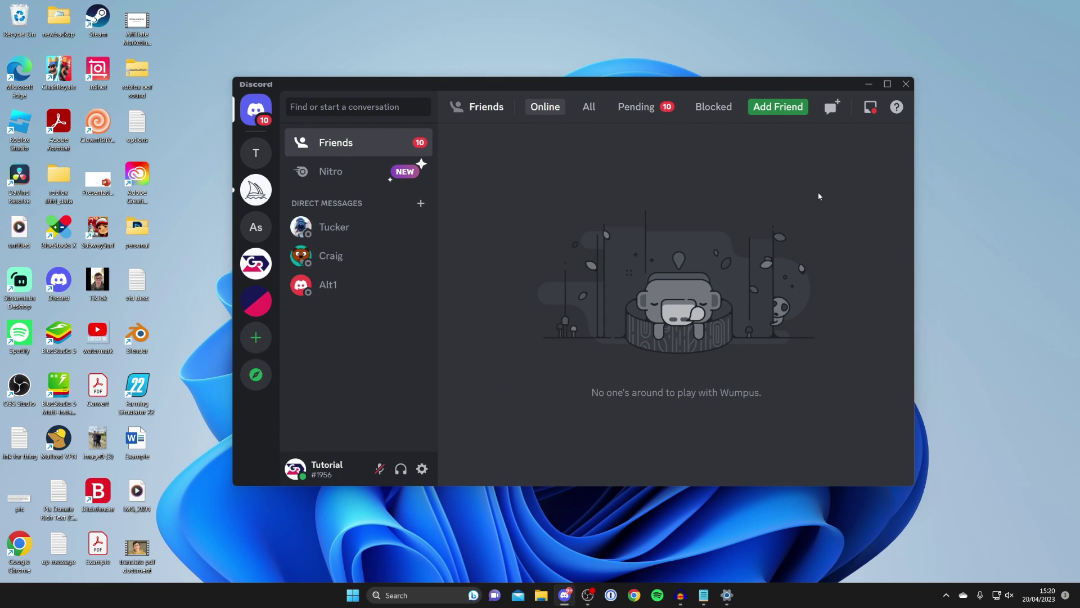
# Step: Switch to the Windows Sound settings and choose Microphone (2- USB PnP Sound Device) as the input device
pyautogui.scroll(2, 1009, 595)
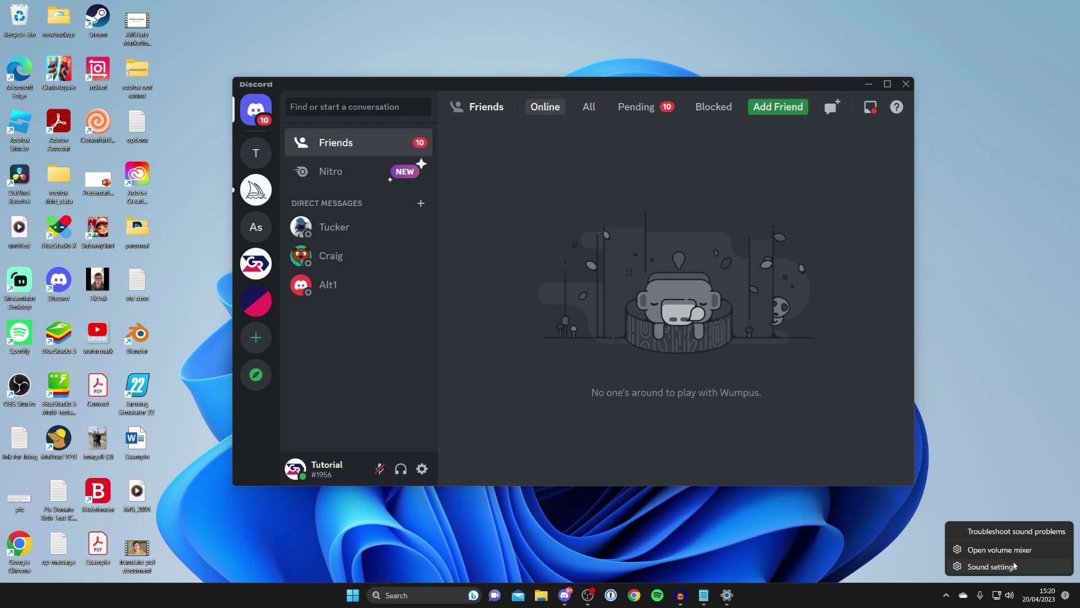
pyautogui.click(740, 367)
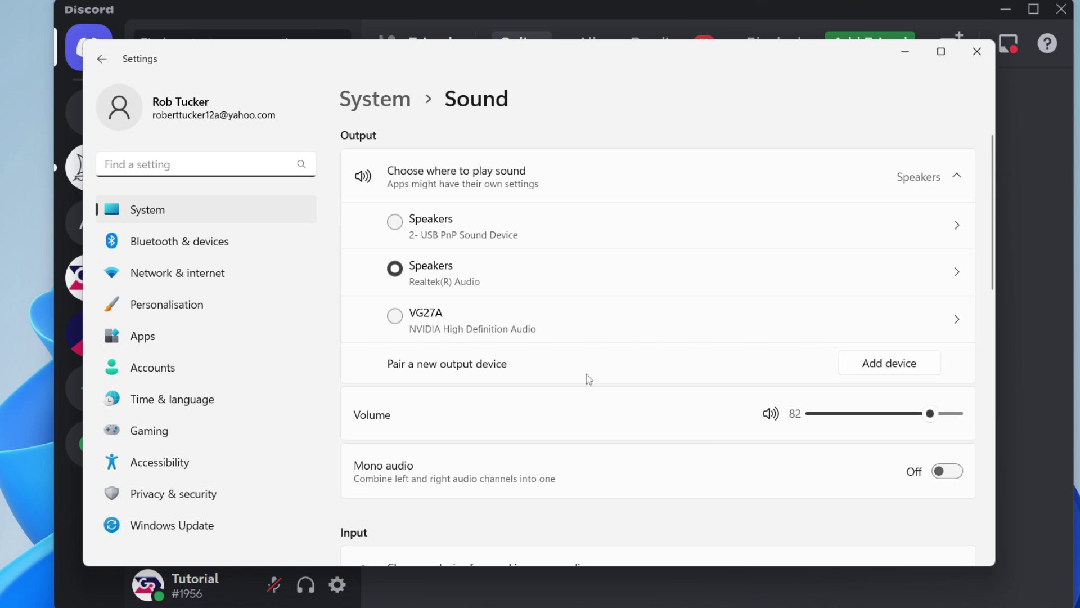
pyautogui.scroll(-5, 547, 342)
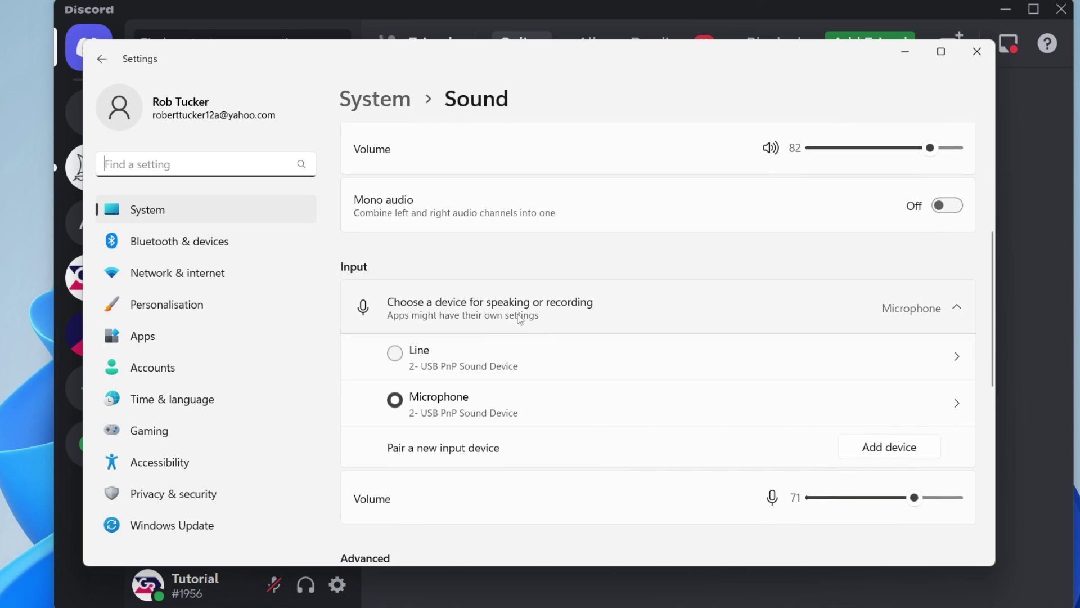
pyautogui.scroll(-1, 518, 313)
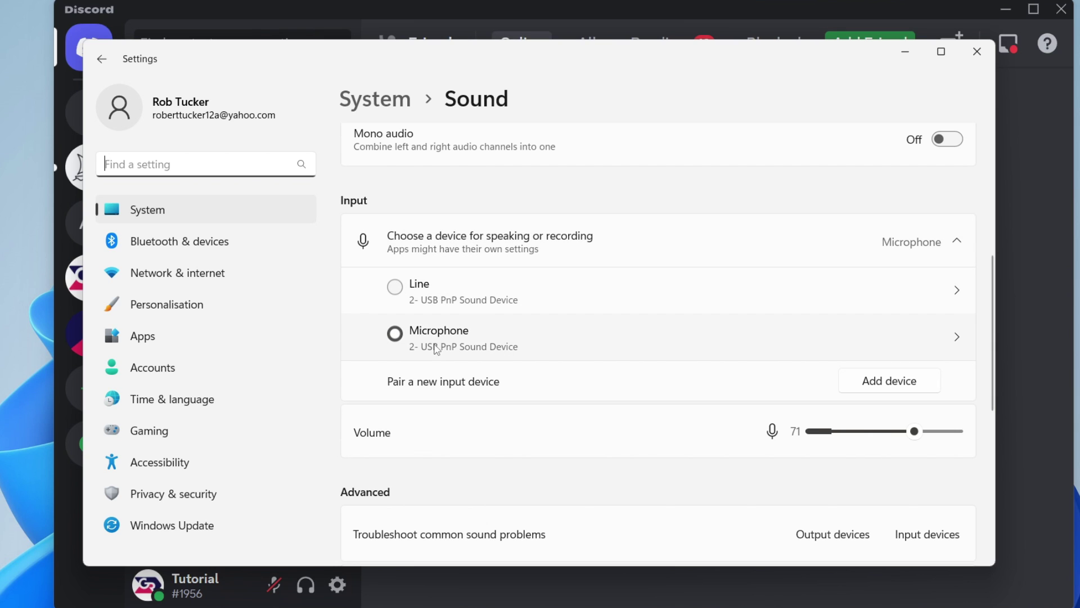
pyautogui.click(478, 334)
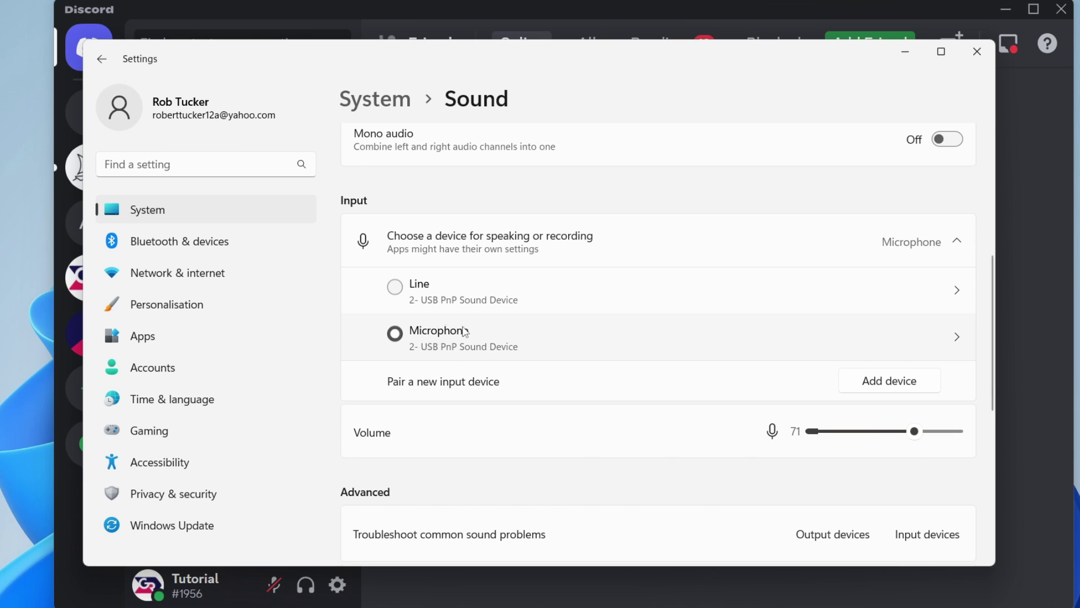
# Step: Open the Sound dialog from More sound settings and select the default USB PnP microphone among the recording devices
pyautogui.scroll(-2, 427, 354)
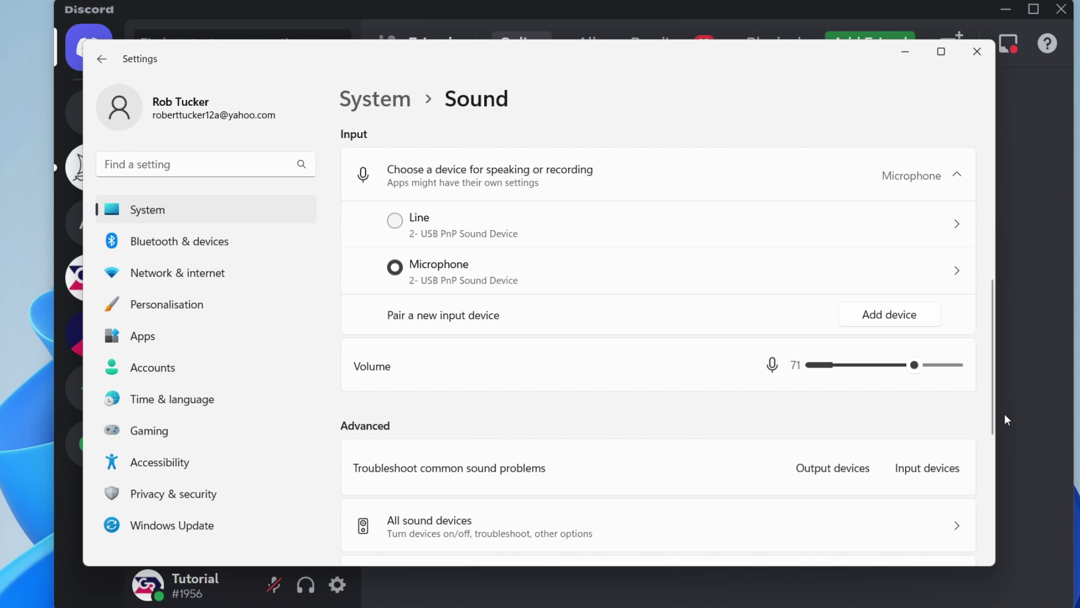
pyautogui.scroll(-5, 663, 380)
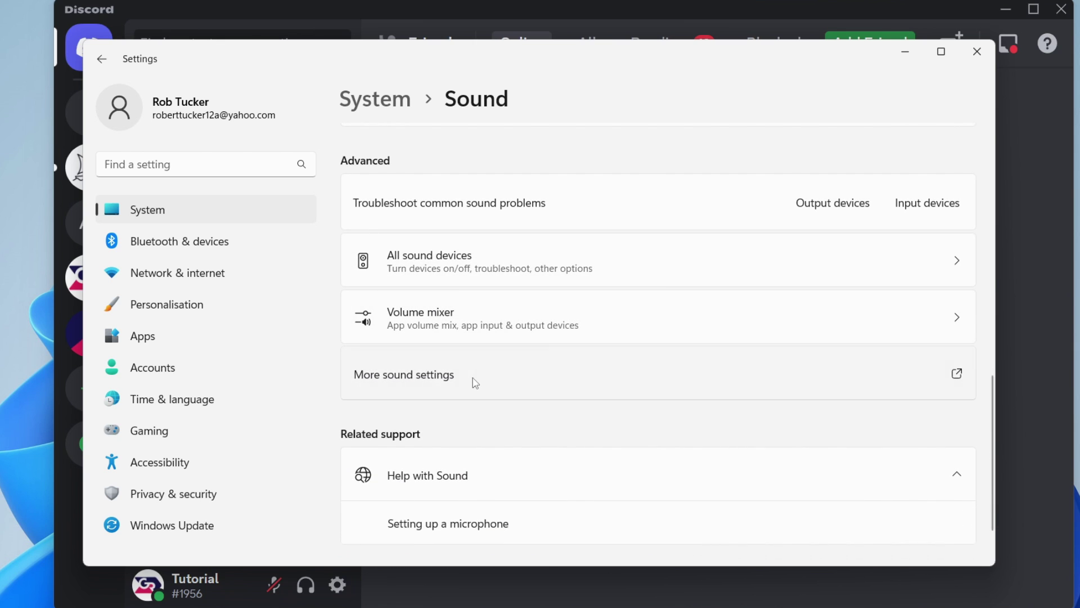
pyautogui.click(475, 382)
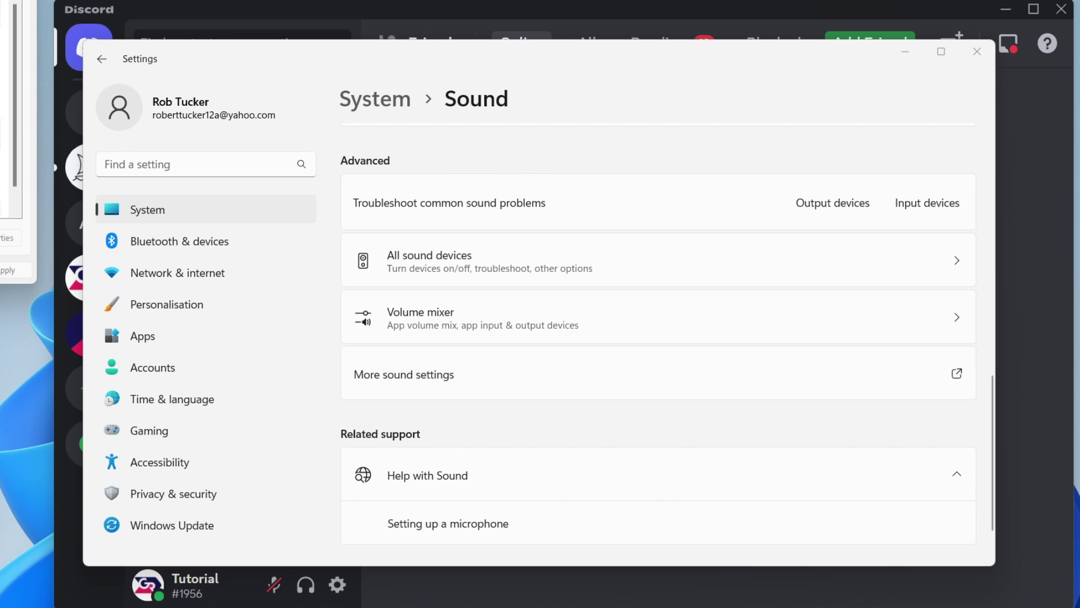
pyautogui.moveTo(468, 212); pyautogui.dragTo(463, 135)
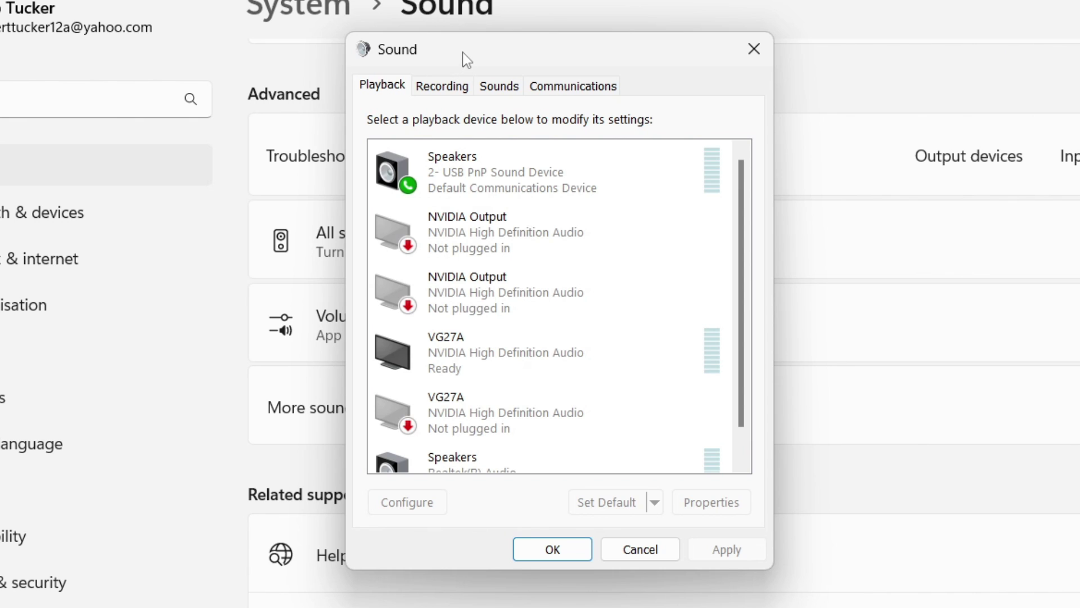
pyautogui.click(452, 87)
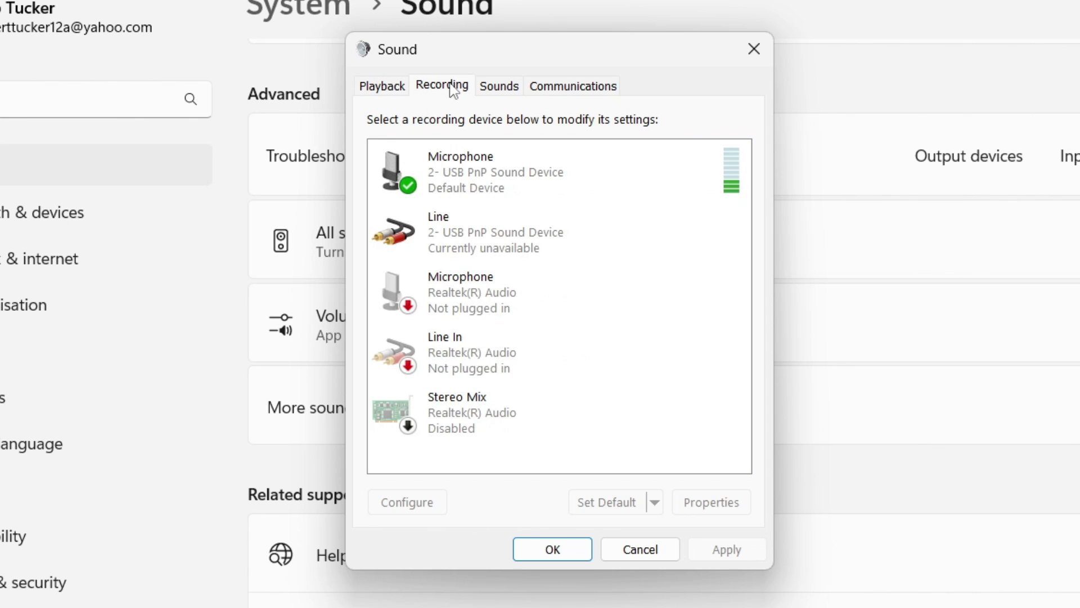
pyautogui.click(438, 188)
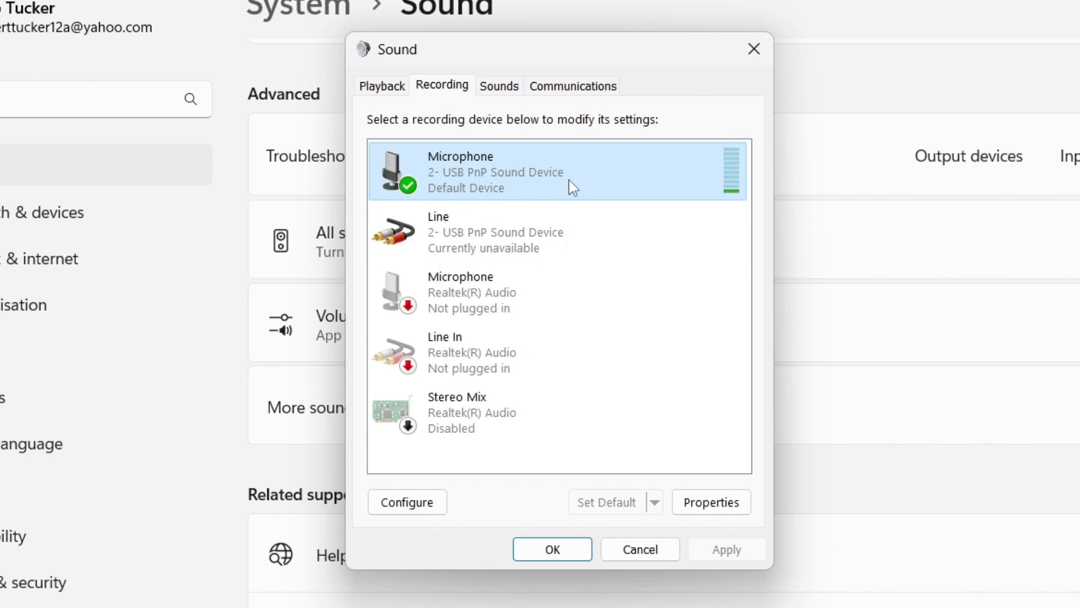
# Step: Examine the enable and default-device options of Stereo Mix, Line and the USB PnP Microphone in the recording list
pyautogui.click(439, 413)
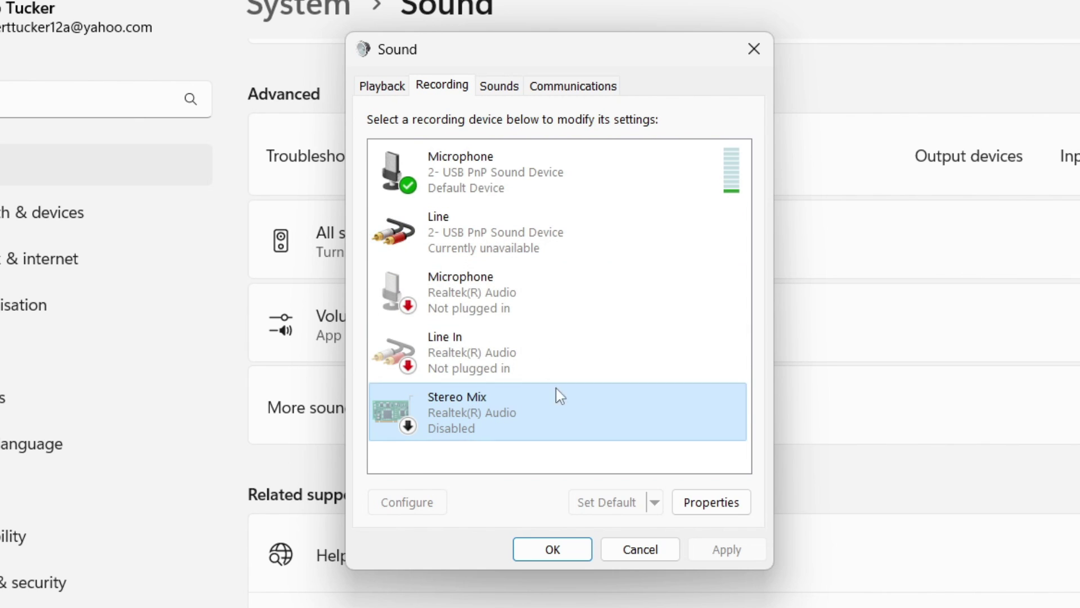
pyautogui.rightClick(473, 410)
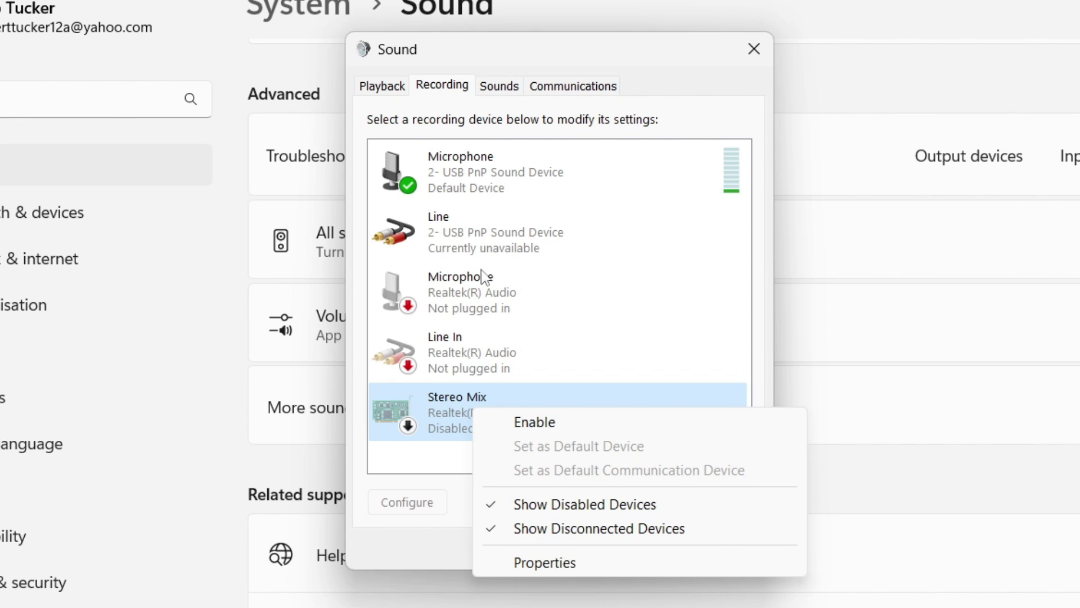
pyautogui.click(429, 227)
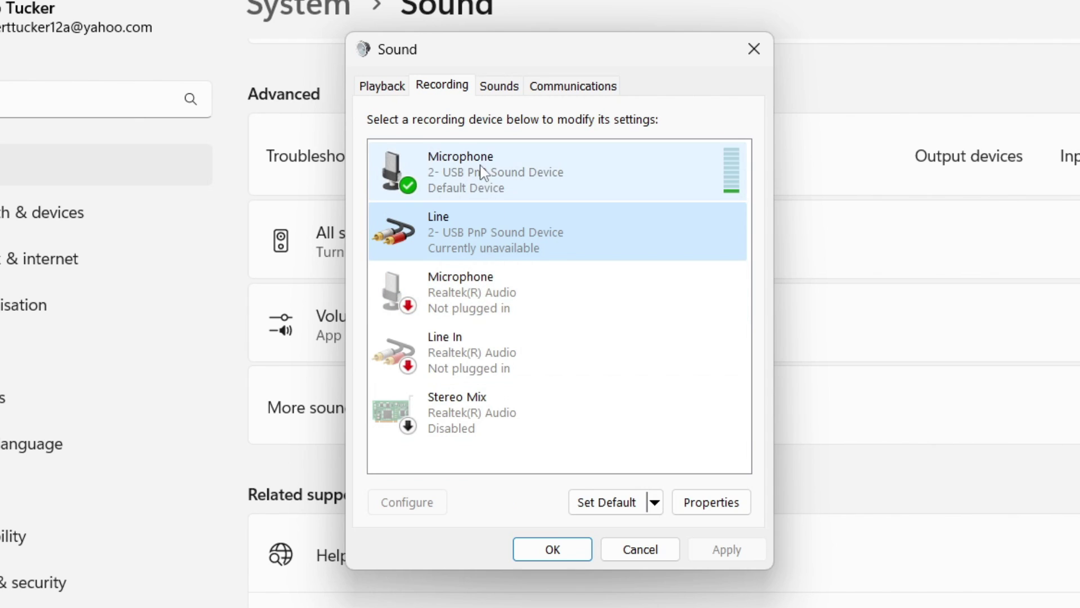
pyautogui.rightClick(420, 234)
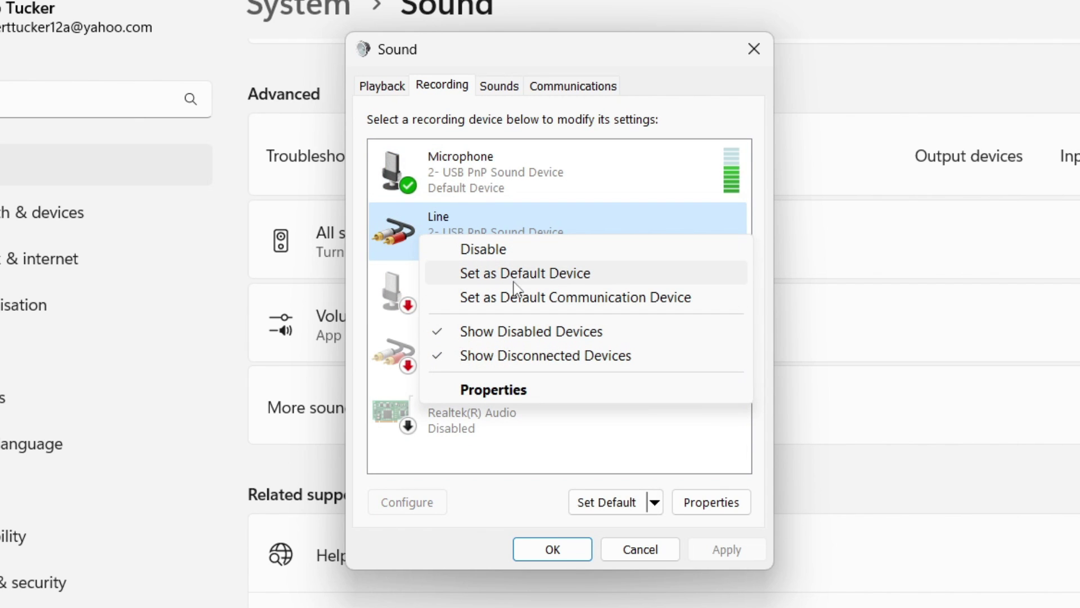
pyautogui.click(504, 170)
pyautogui.rightClick(504, 171)
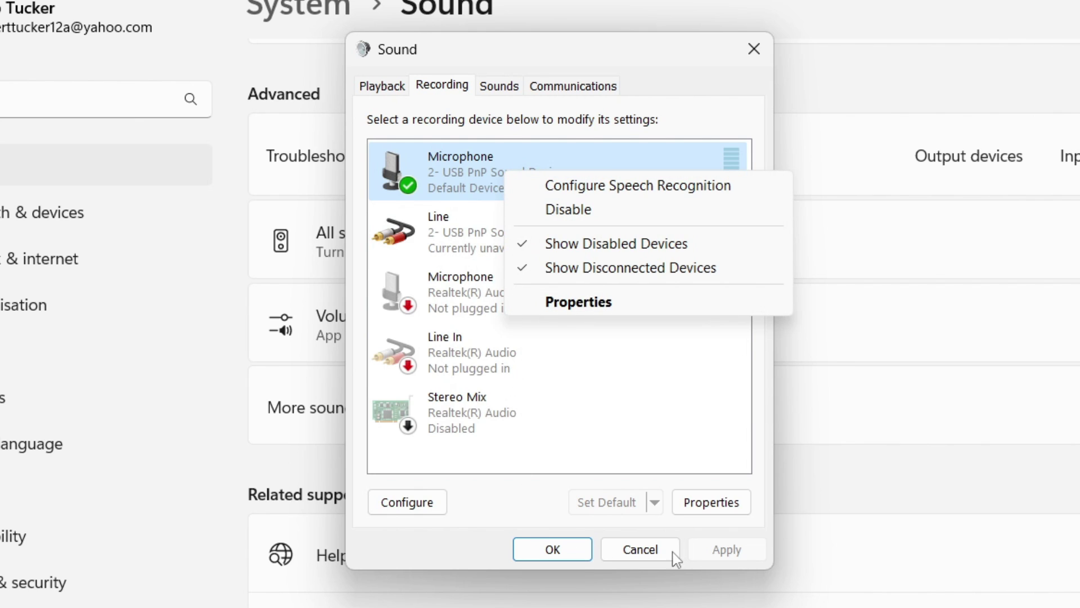
pyautogui.click(714, 554)
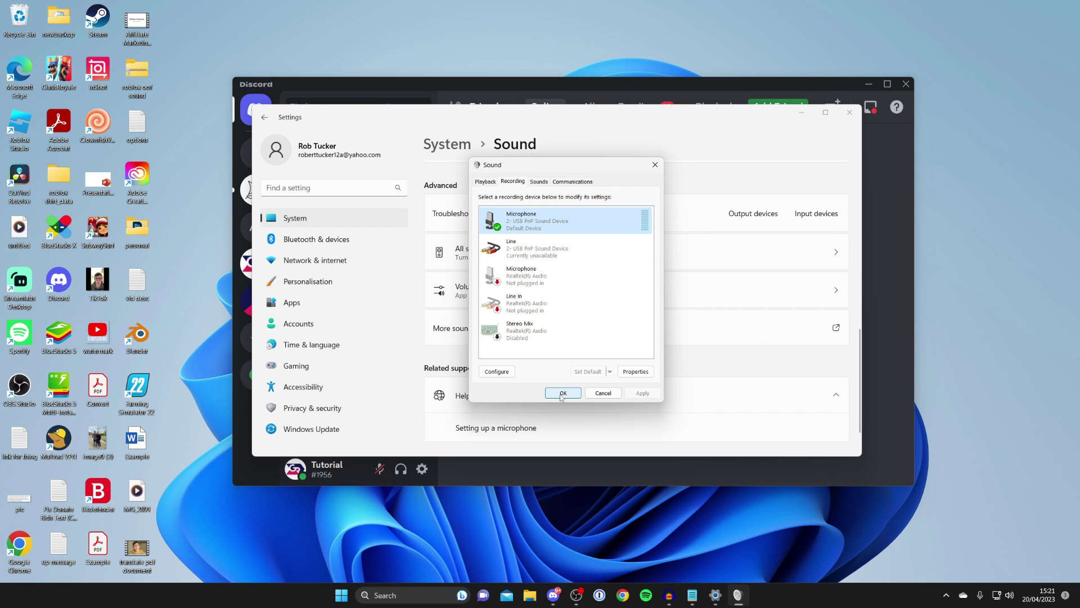
# Step: Accept the recording device settings in the Sound dialog and close the Windows Sound settings
pyautogui.click(562, 393)
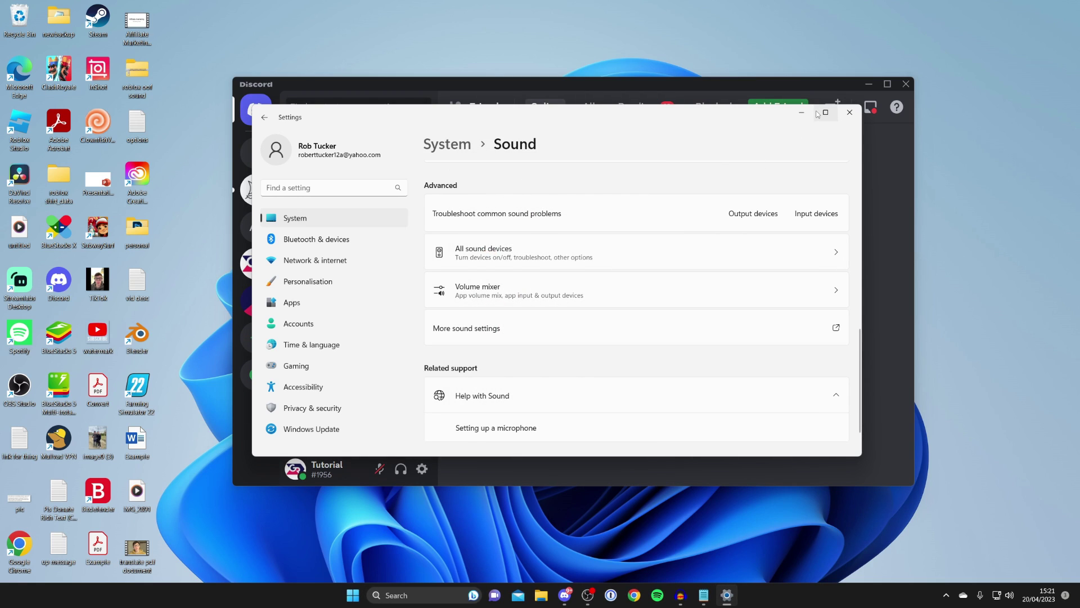
pyautogui.click(848, 113)
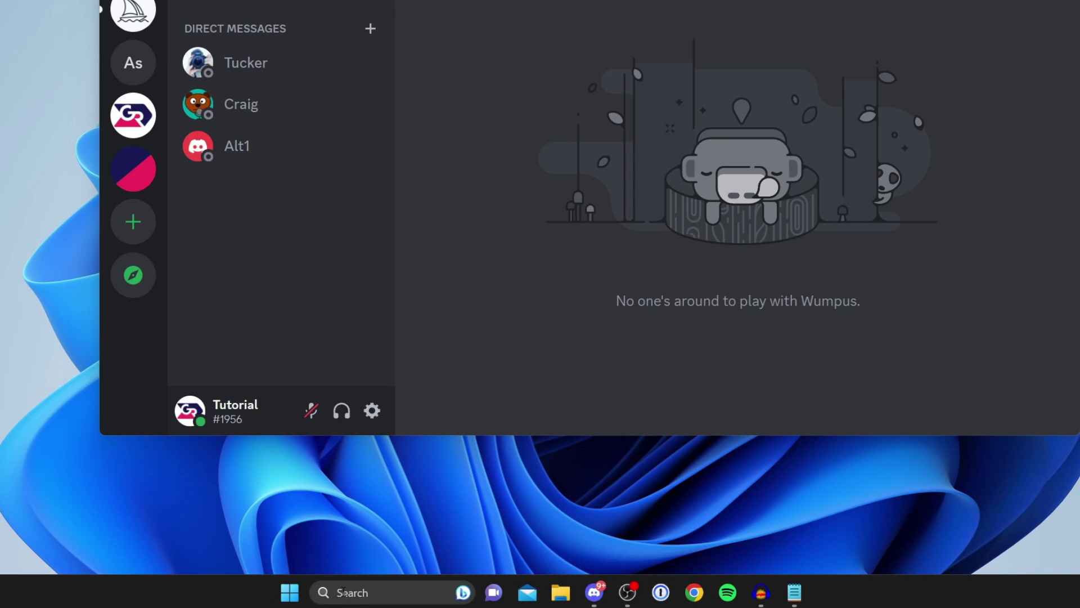
# Step: Search Windows for "trouble", open Troubleshoot settings and show the list of other trouble-shooters
pyautogui.click(345, 593)
pyautogui.write('trouble')
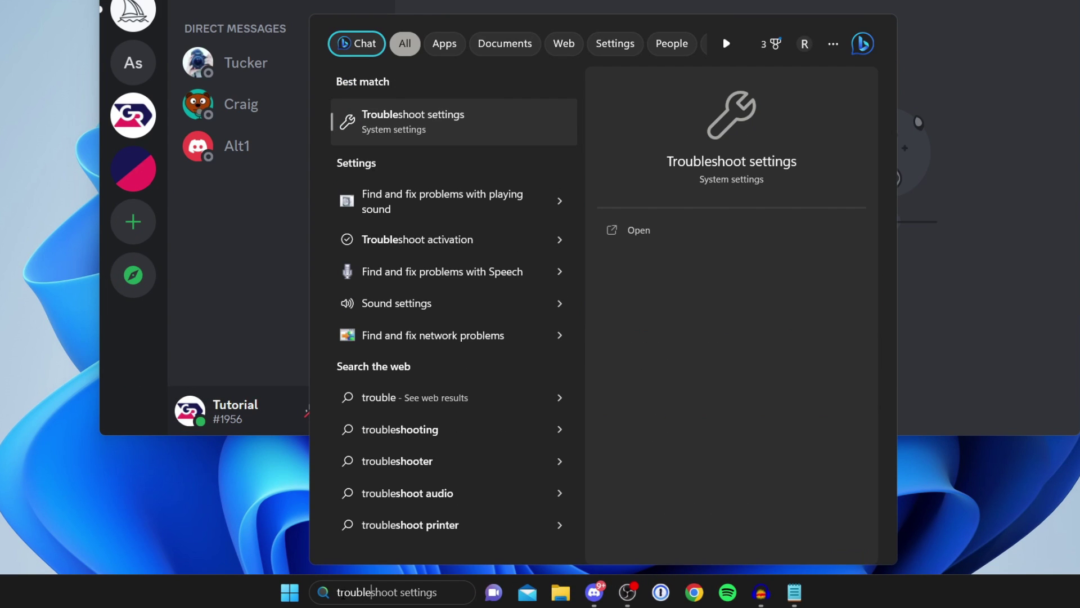
pyautogui.click(525, 126)
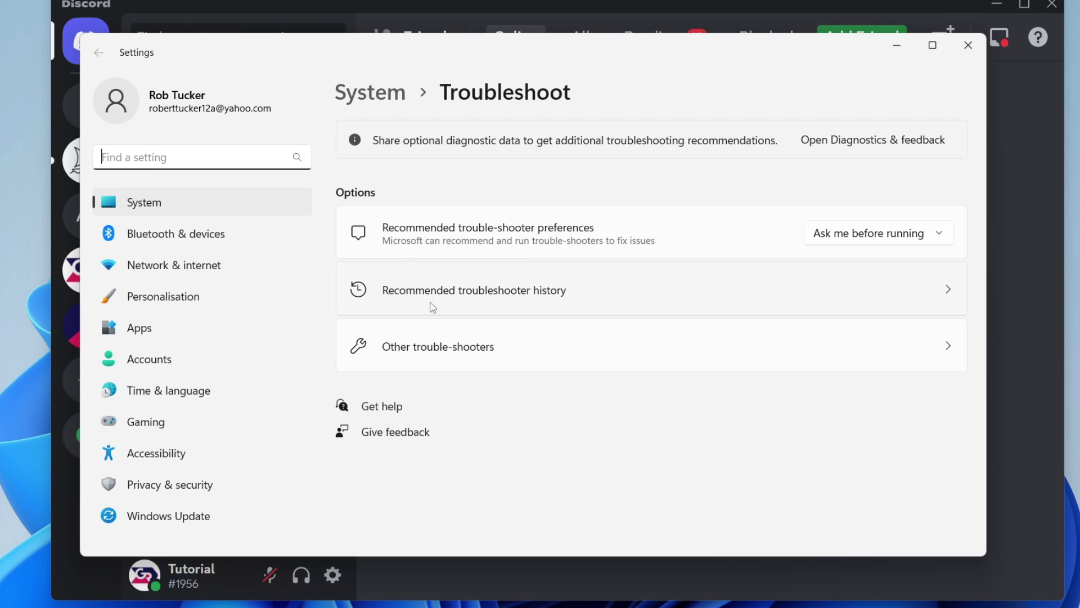
pyautogui.click(430, 347)
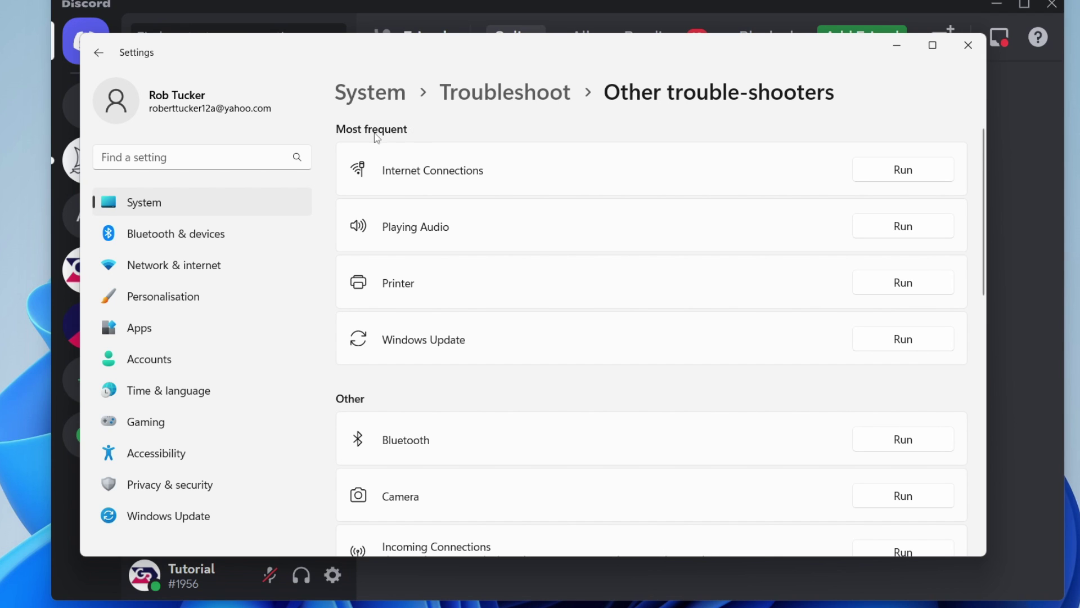
# Step: Run the Recording Audio trouble-shooter, leave it and close the Windows Settings window
pyautogui.scroll(-8, 484, 293)
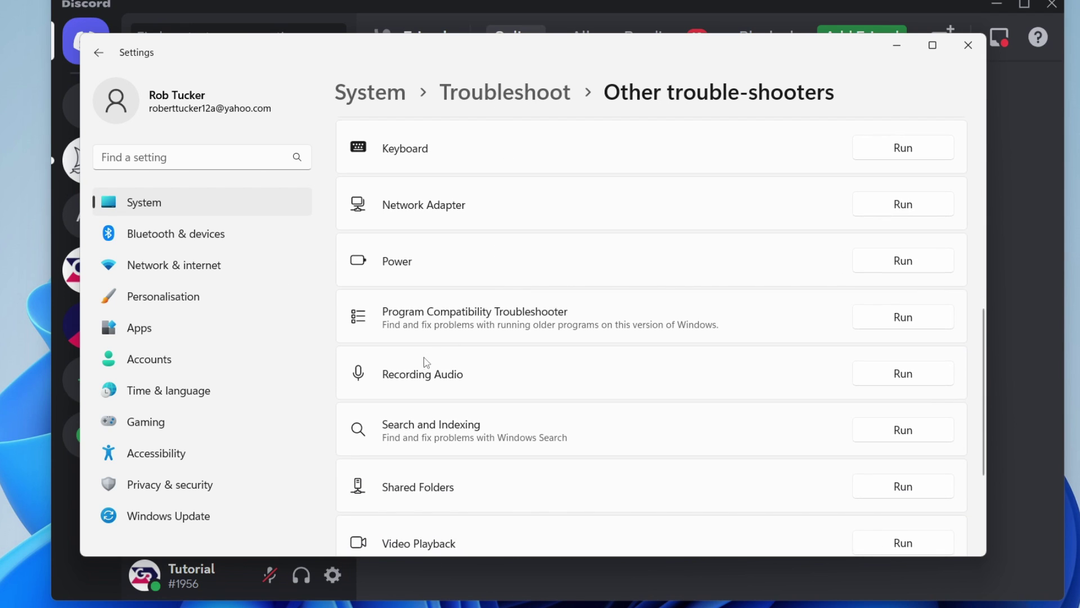
pyautogui.click(867, 373)
pyautogui.click(700, 466)
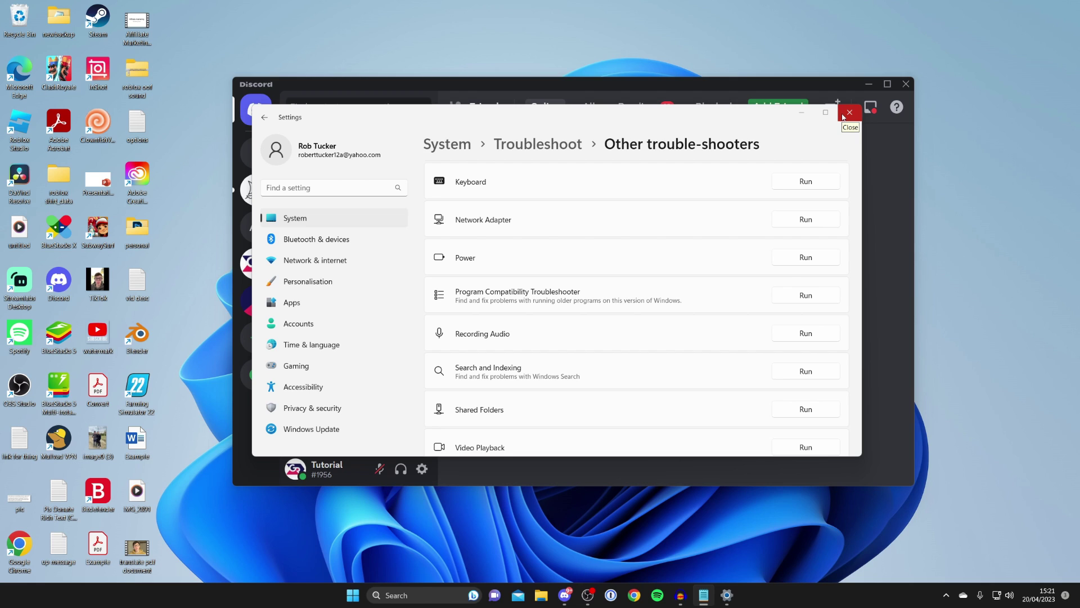
pyautogui.click(849, 113)
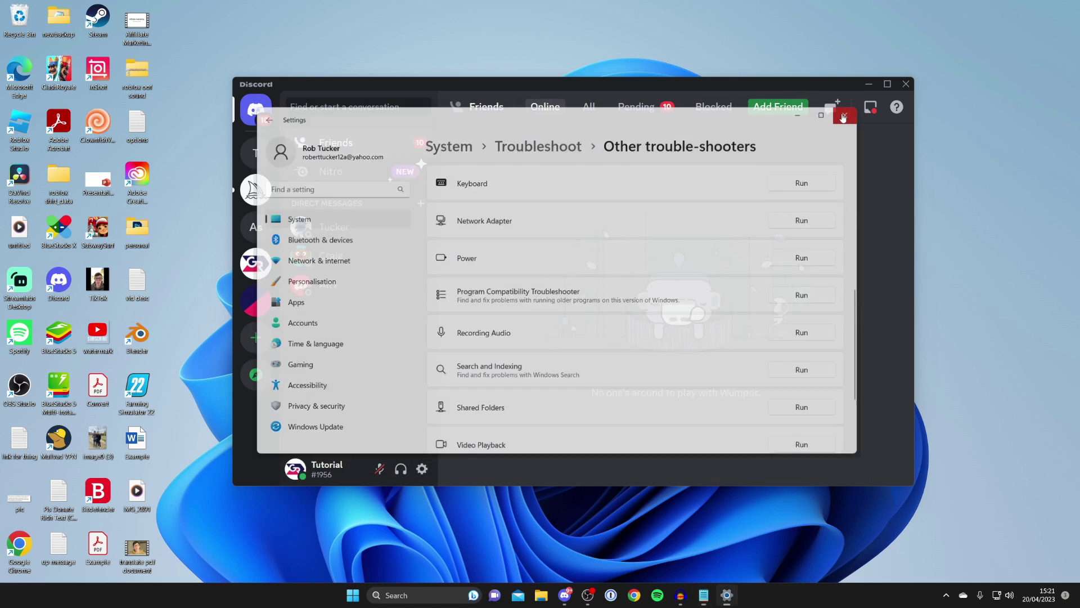